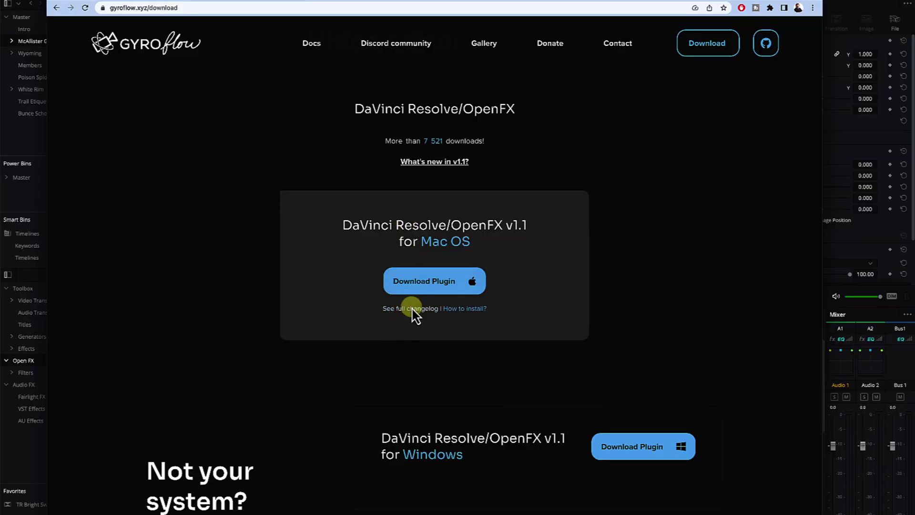
Step: Open the full changelog for the Gyroflow OpenFX plugin v1.1 on GitHub
{"action": "left_click", "coordinate": [412, 309]}
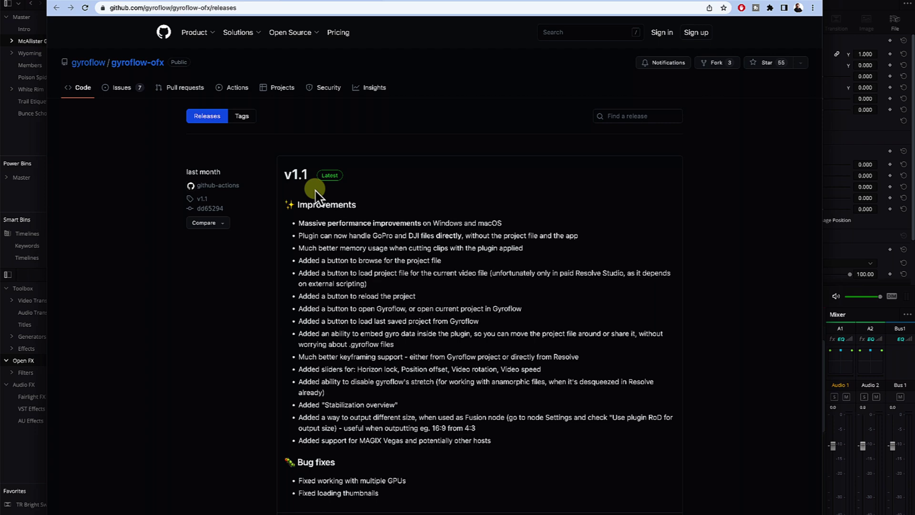
{"action": "scroll", "coordinate": [315, 190], "scroll_direction": "down", "scroll_amount": 15}
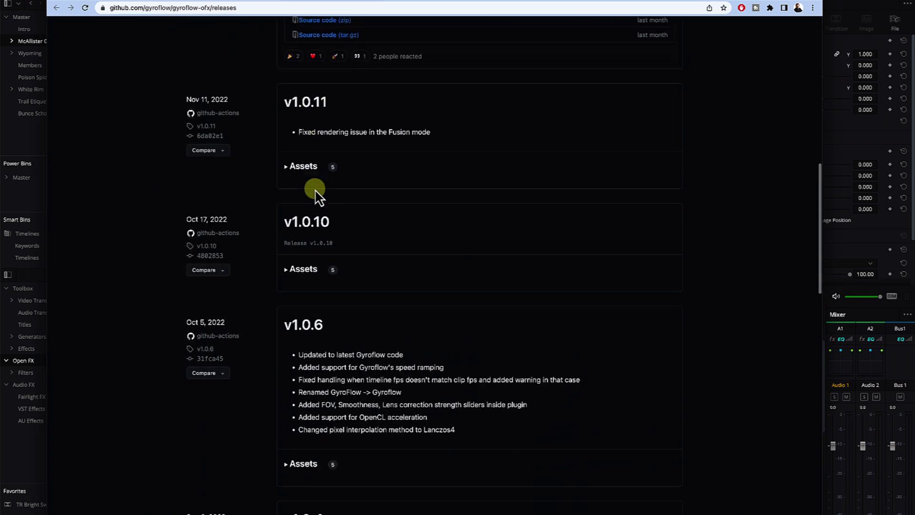
{"action": "scroll", "coordinate": [316, 193], "scroll_direction": "down", "scroll_amount": 5}
{"action": "scroll", "coordinate": [316, 194], "scroll_direction": "down", "scroll_amount": 3}
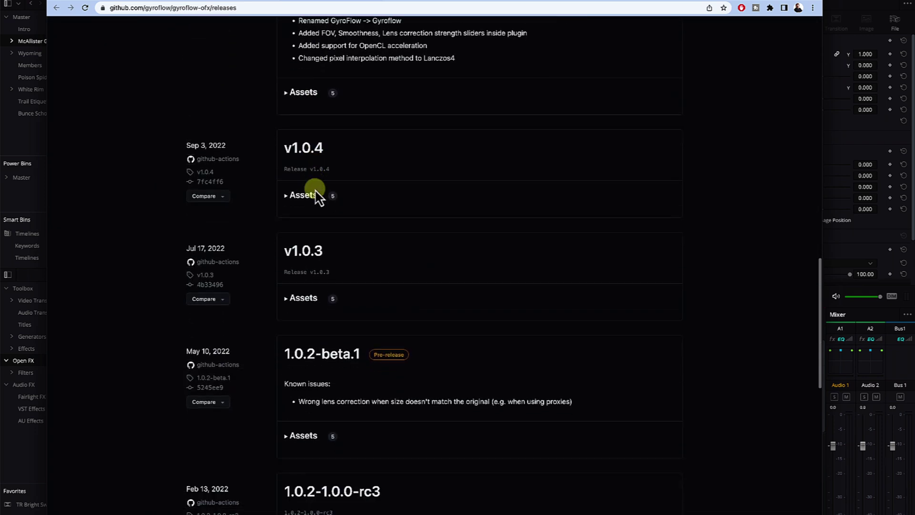
{"action": "scroll", "coordinate": [317, 195], "scroll_direction": "up", "scroll_amount": 20}
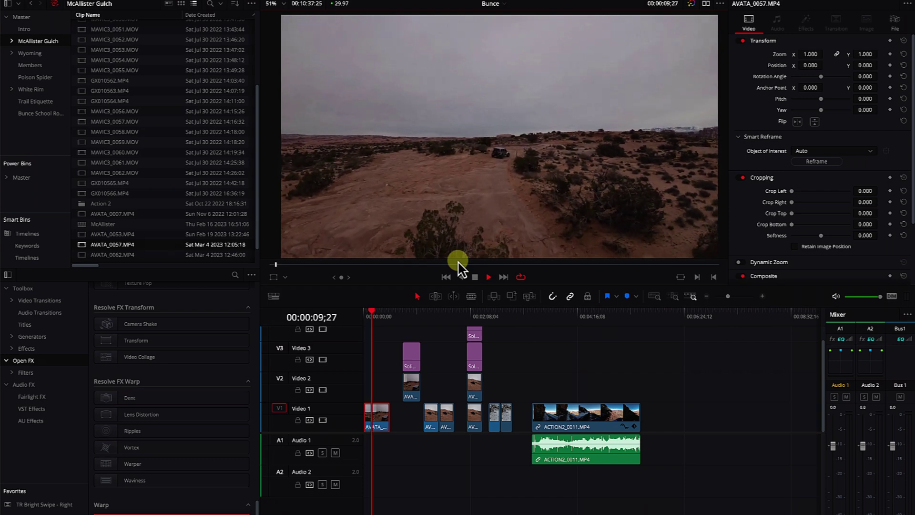
{"action": "key", "text": "space"}
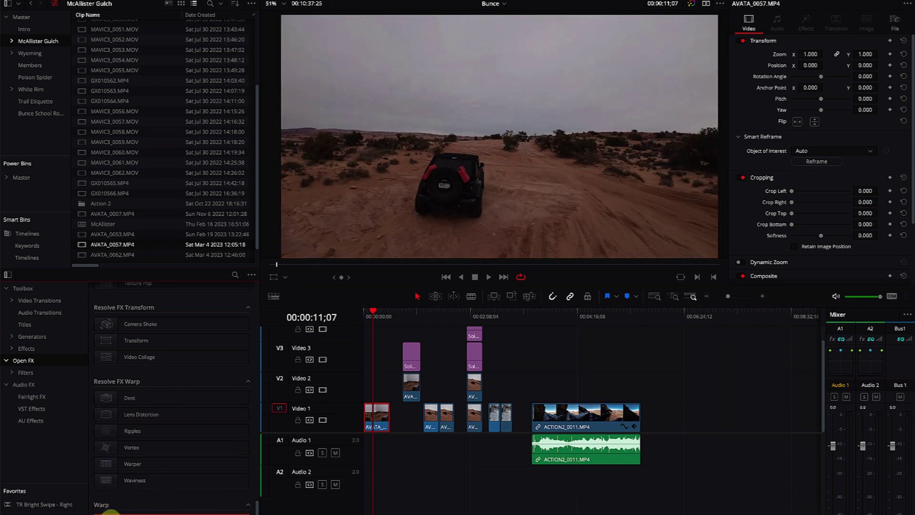
{"action": "left_click_drag", "start_coordinate": [111, 512], "coordinate": [375, 416]}
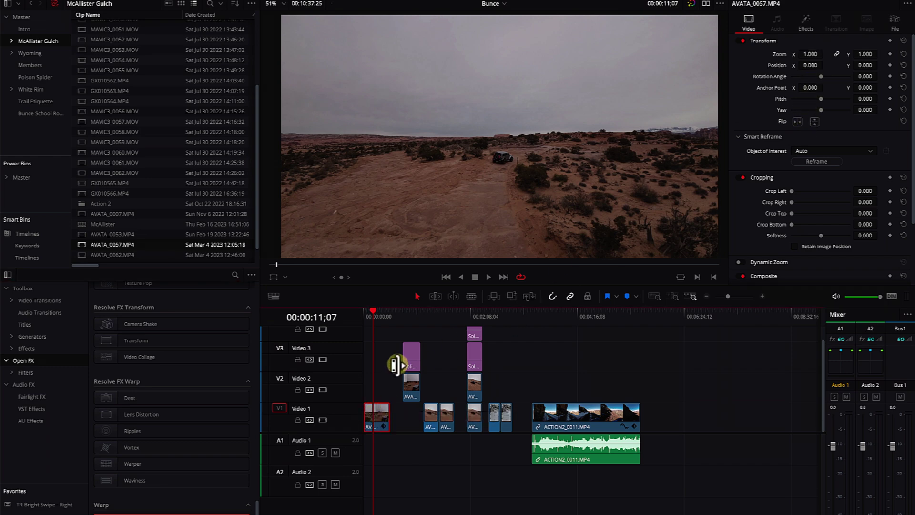
Step: Load the Gyroflow project for the first V1 clip, AVATA_0057, using 'Load for current file'
{"action": "left_click", "coordinate": [382, 419]}
{"action": "left_click", "coordinate": [863, 3]}
{"action": "left_click", "coordinate": [876, 4]}
{"action": "left_click", "coordinate": [806, 24]}
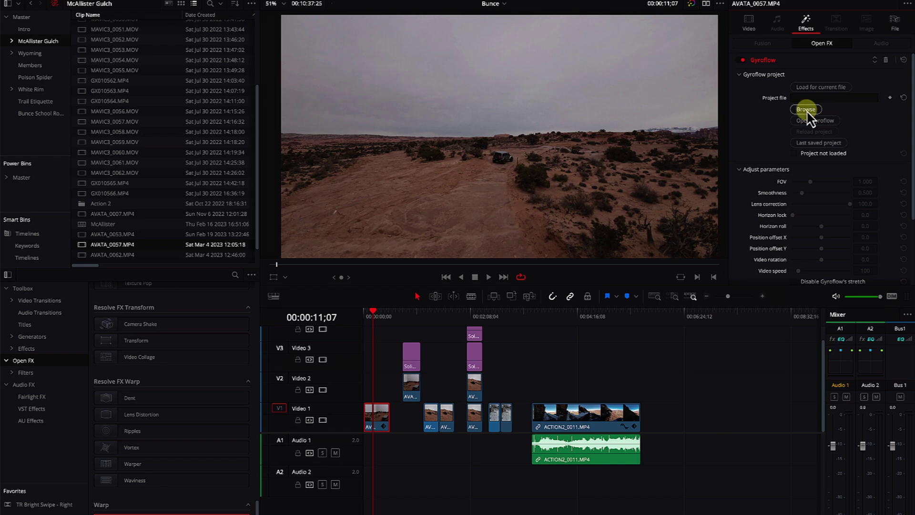
{"action": "left_click", "coordinate": [831, 89]}
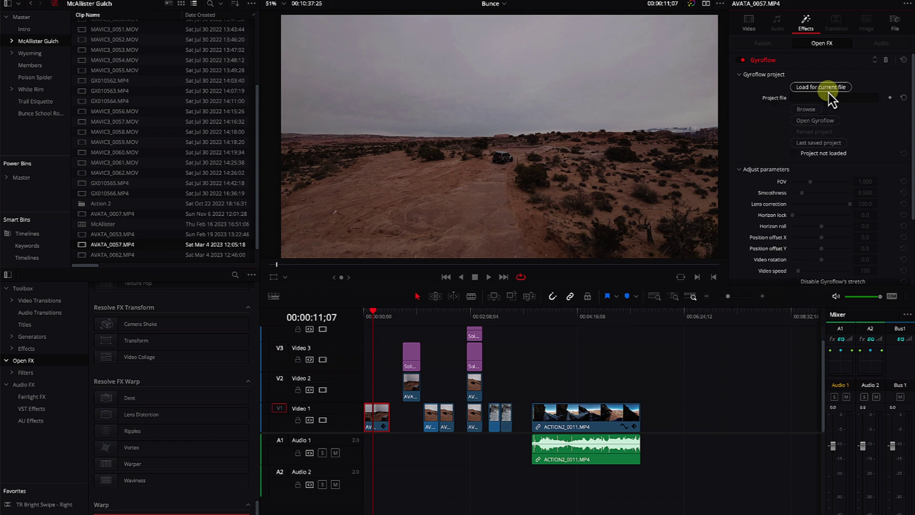
{"action": "left_click", "coordinate": [831, 91]}
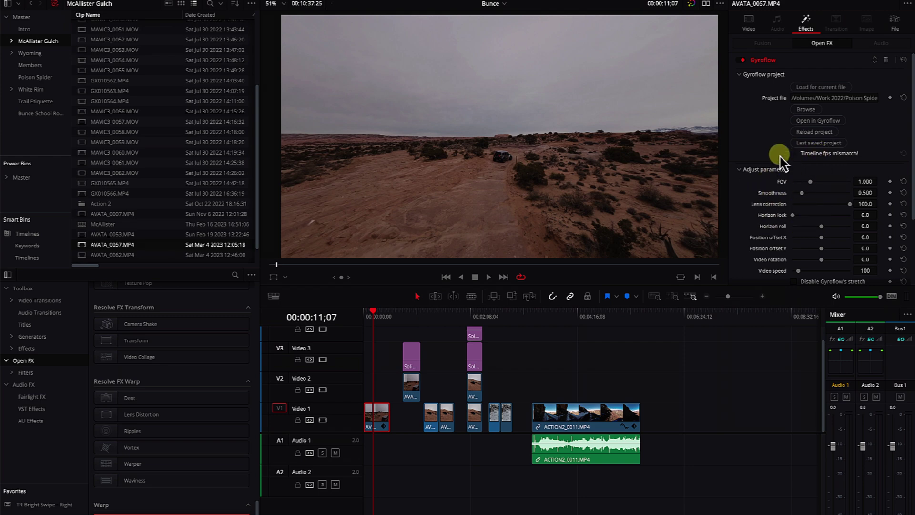
{"action": "left_click", "coordinate": [366, 318]}
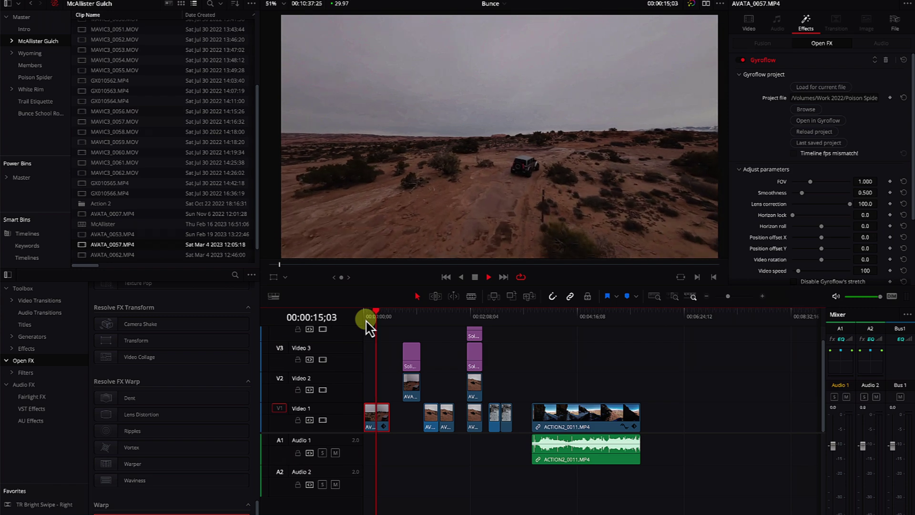
Step: Move the stabilized first clip later on Video 1, directly before the other clips
{"action": "key", "text": "space"}
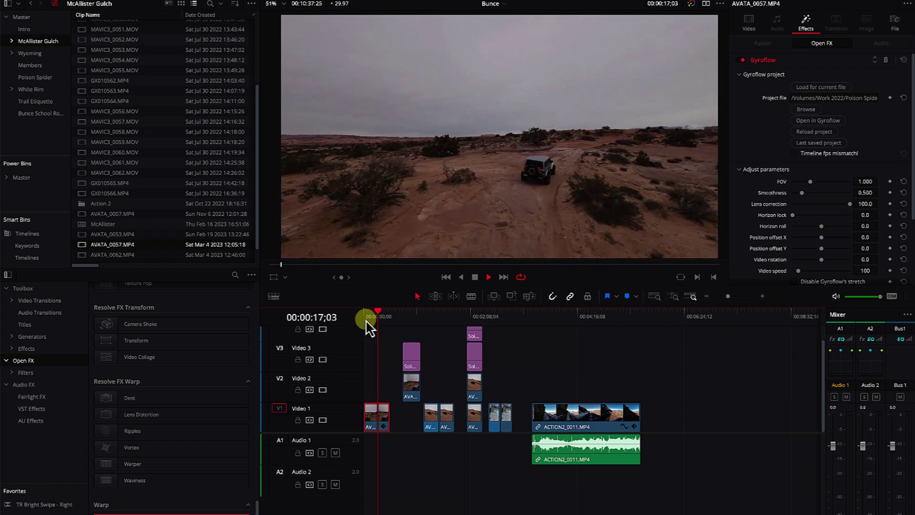
{"action": "left_click_drag", "start_coordinate": [380, 419], "coordinate": [410, 413]}
{"action": "left_click", "coordinate": [395, 315]}
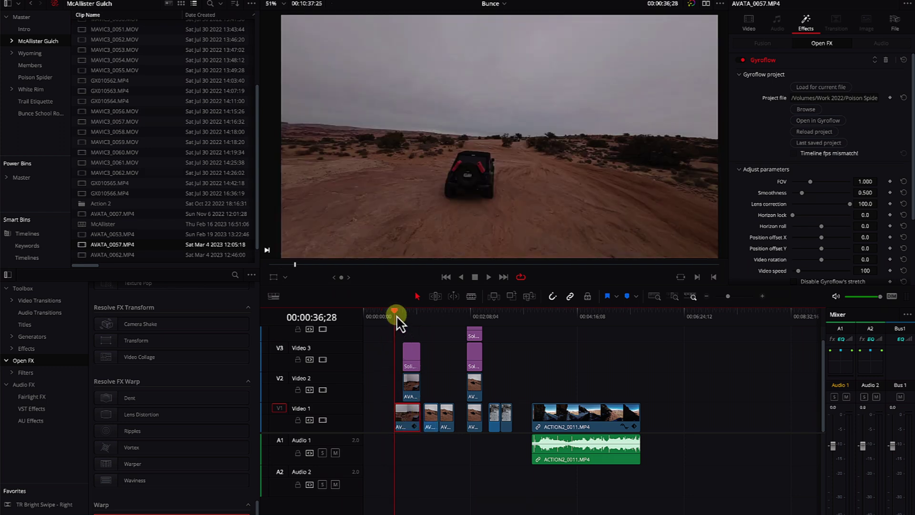
{"action": "left_click_drag", "start_coordinate": [397, 317], "coordinate": [402, 321]}
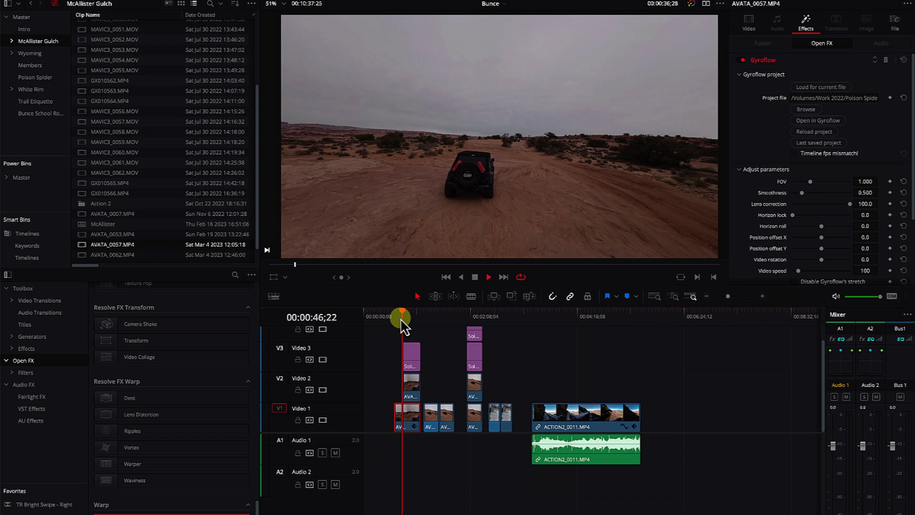
{"action": "key", "text": "space"}
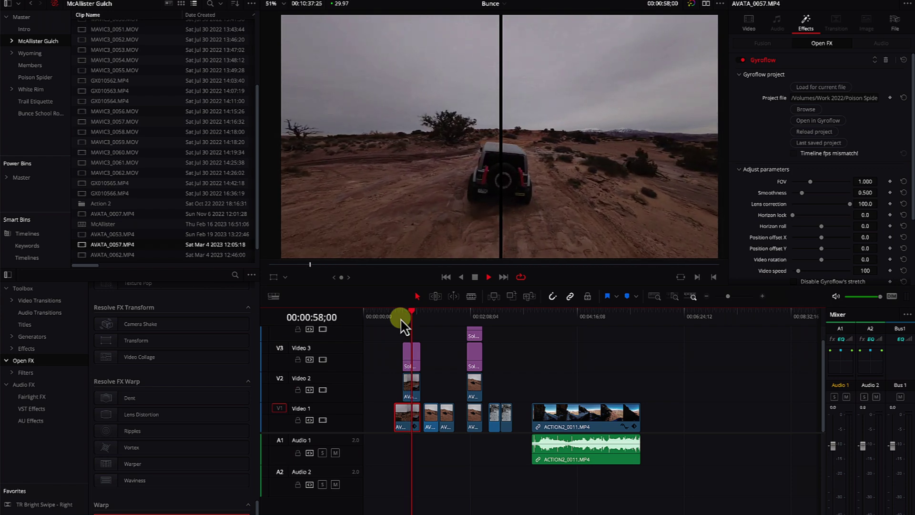
{"action": "key", "text": "space"}
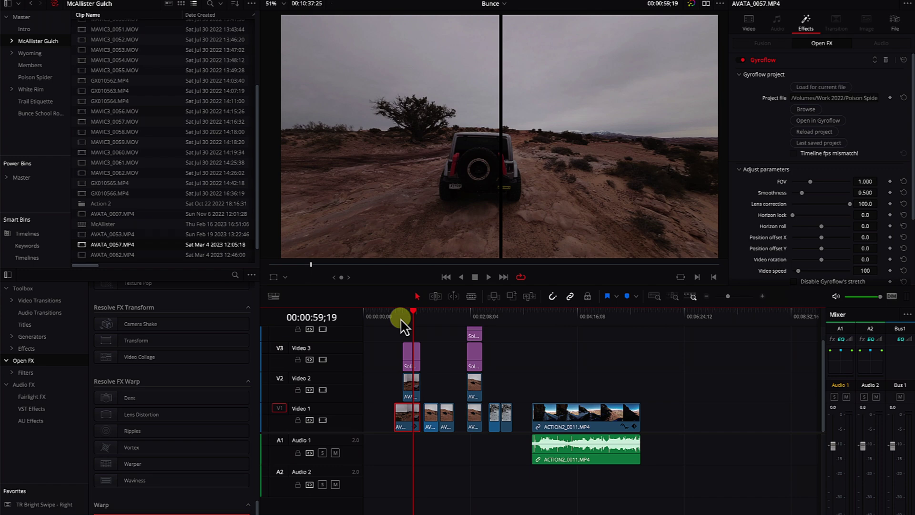
{"action": "left_click", "coordinate": [439, 313]}
{"action": "left_click_drag", "start_coordinate": [435, 314], "coordinate": [430, 315]}
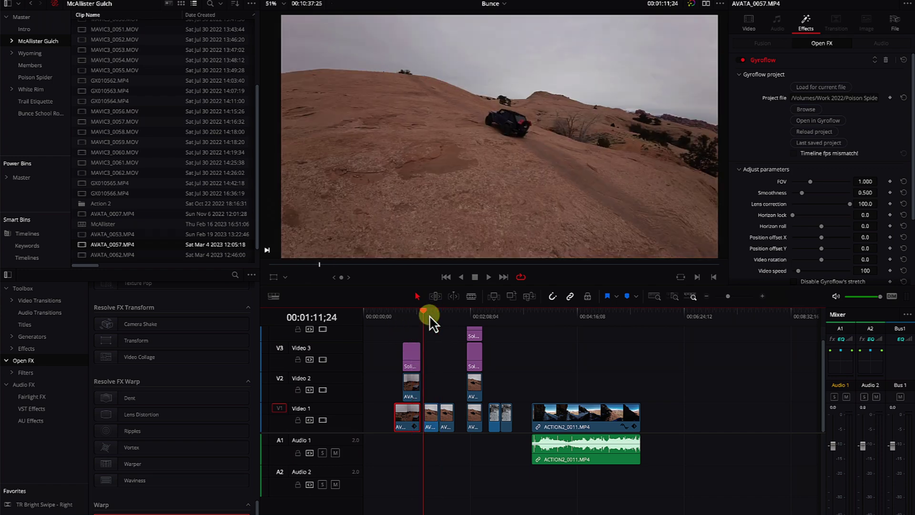
{"action": "key", "text": "space"}
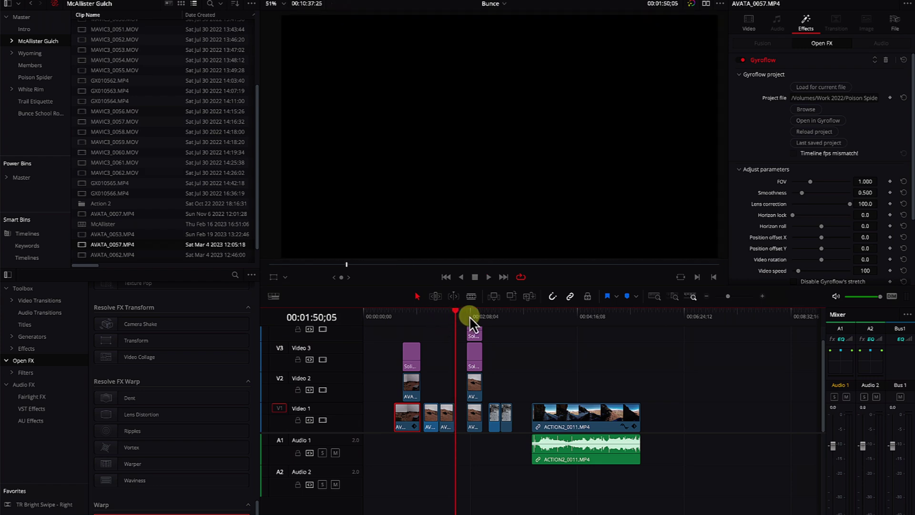
{"action": "left_click", "coordinate": [492, 318]}
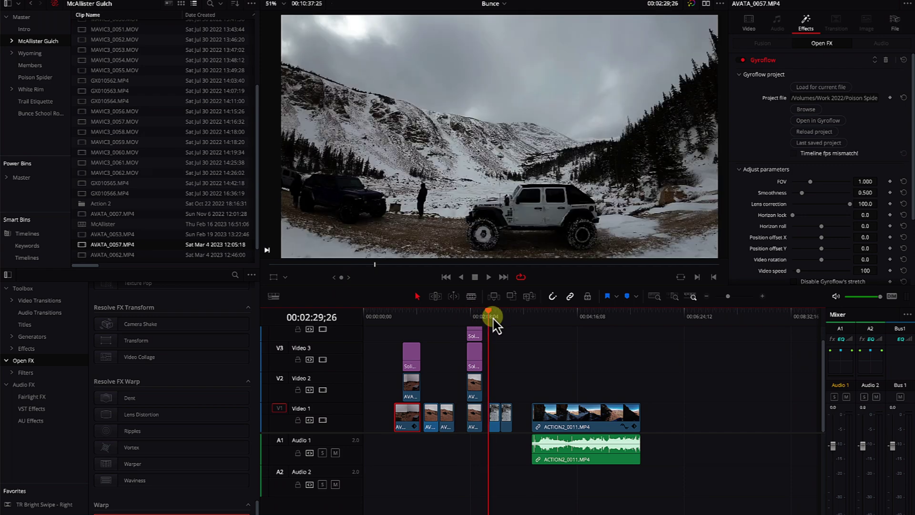
Step: Play back the stabilized drone shot, then preview the ACTION2_0011 clip from its start
{"action": "key", "text": "space"}
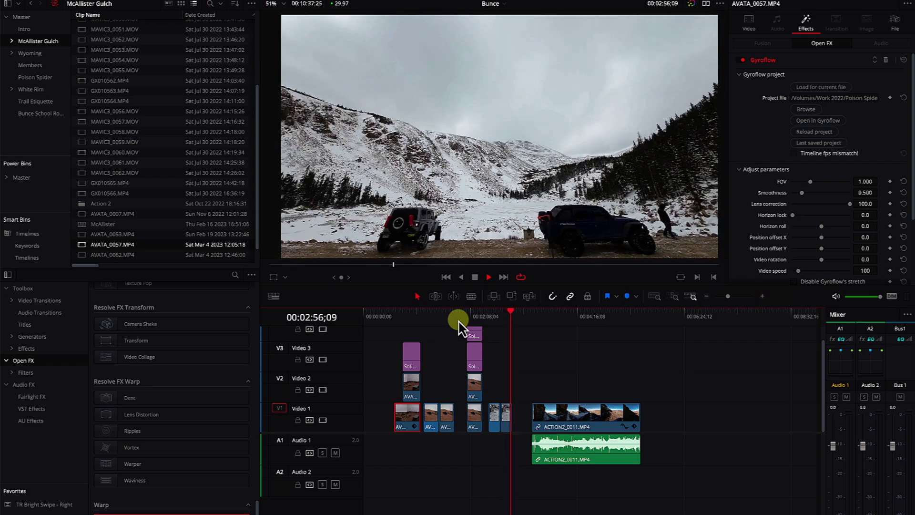
{"action": "key", "text": "space"}
{"action": "left_click_drag", "start_coordinate": [527, 323], "coordinate": [533, 322]}
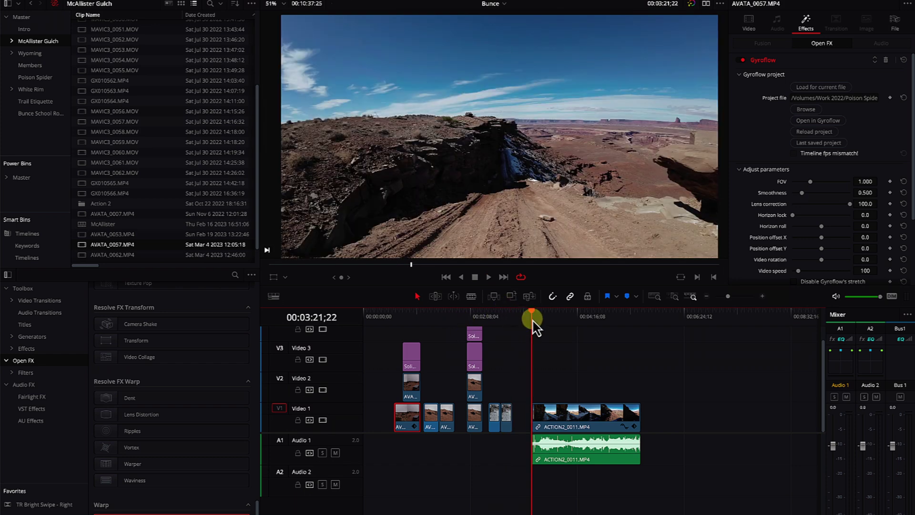
{"action": "key", "text": "space"}
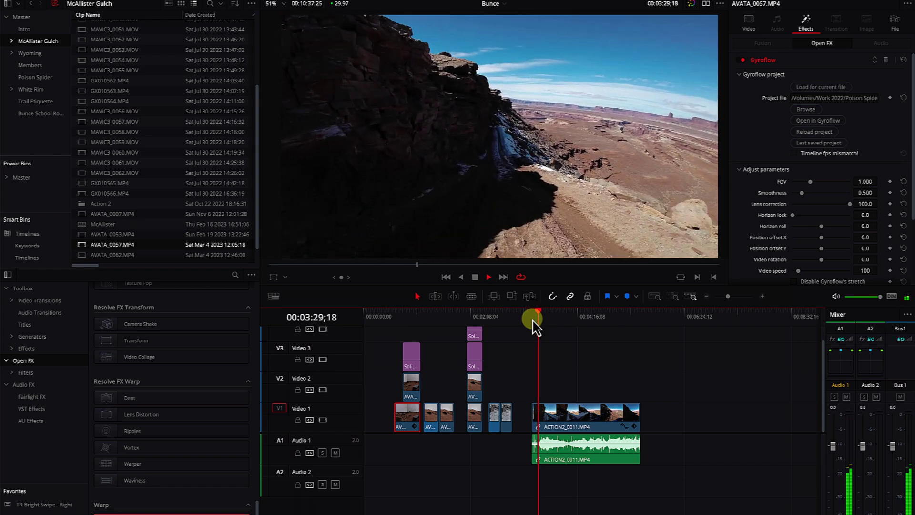
{"action": "key", "text": "space"}
{"action": "left_click", "coordinate": [546, 419]}
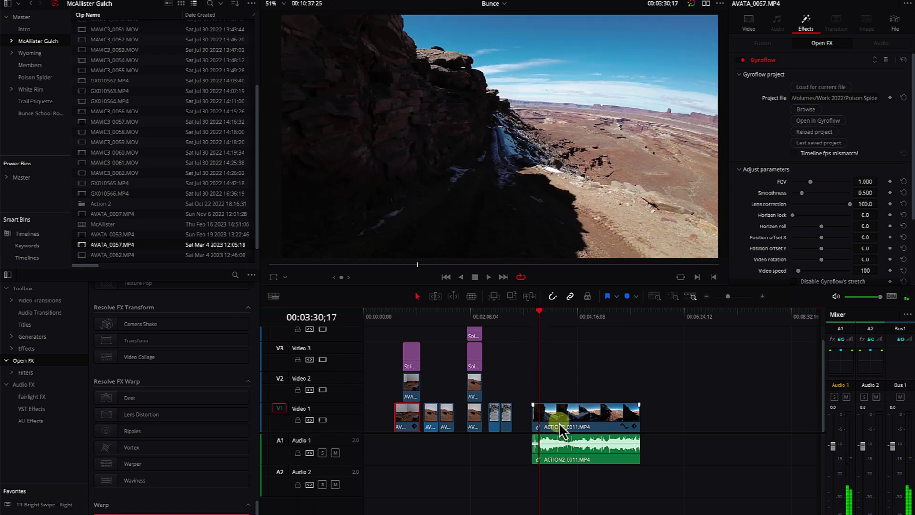
Step: Mute ACTION2_0011's A1 audio and drop the Gyroflow Open FX effect onto its video
{"action": "left_click", "coordinate": [562, 428]}
{"action": "key", "text": "space"}
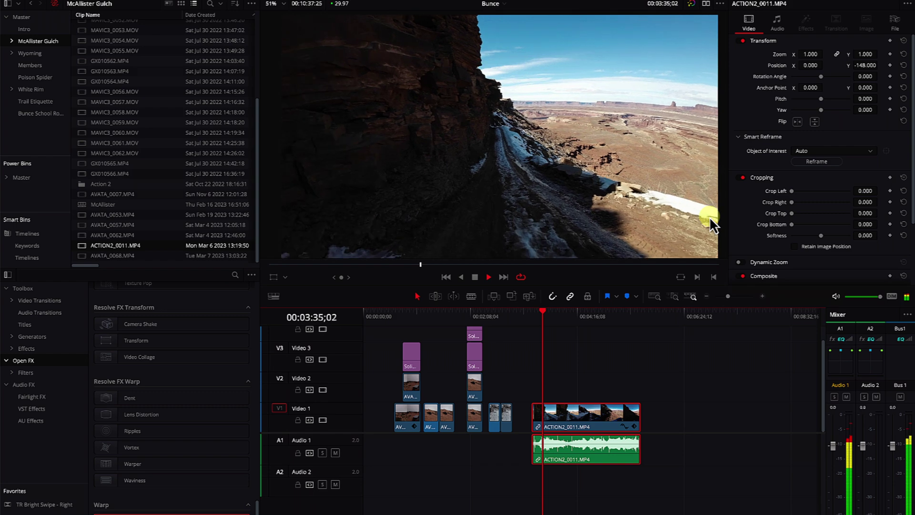
{"action": "key", "text": "space"}
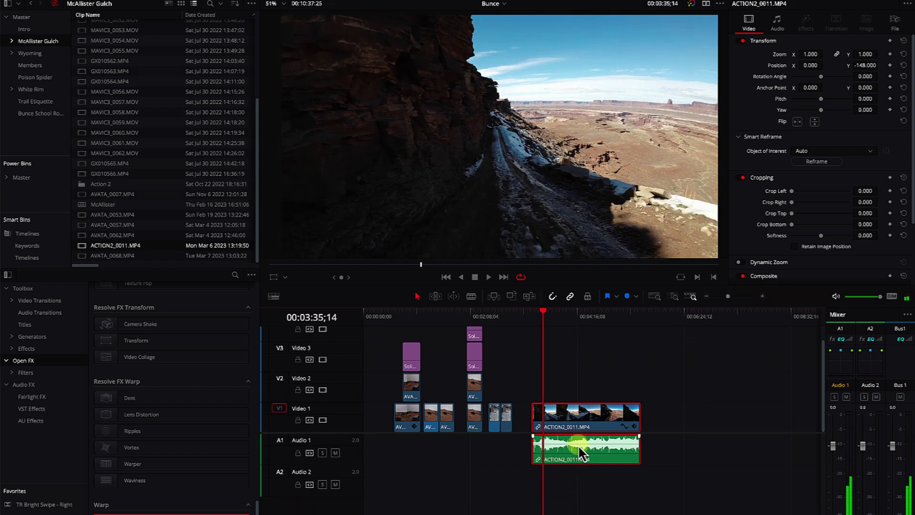
{"action": "left_click_drag", "start_coordinate": [579, 444], "coordinate": [579, 479]}
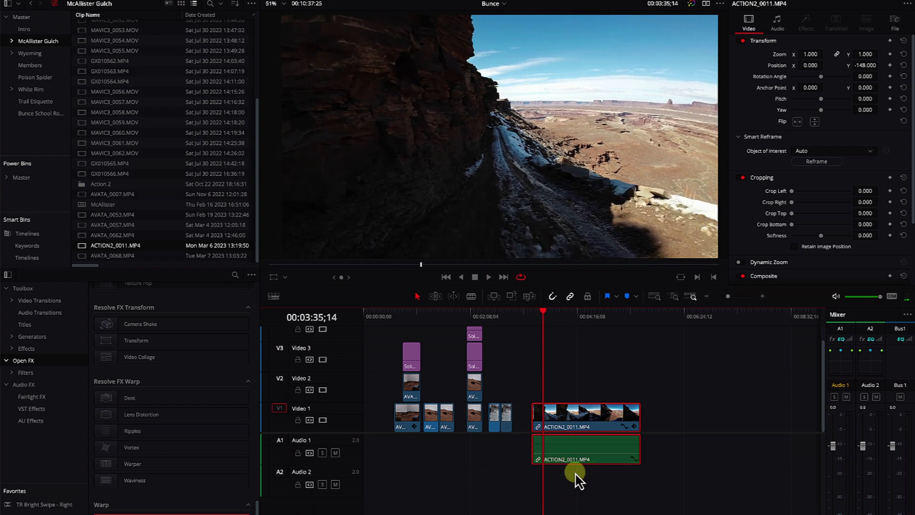
{"action": "key", "text": "space"}
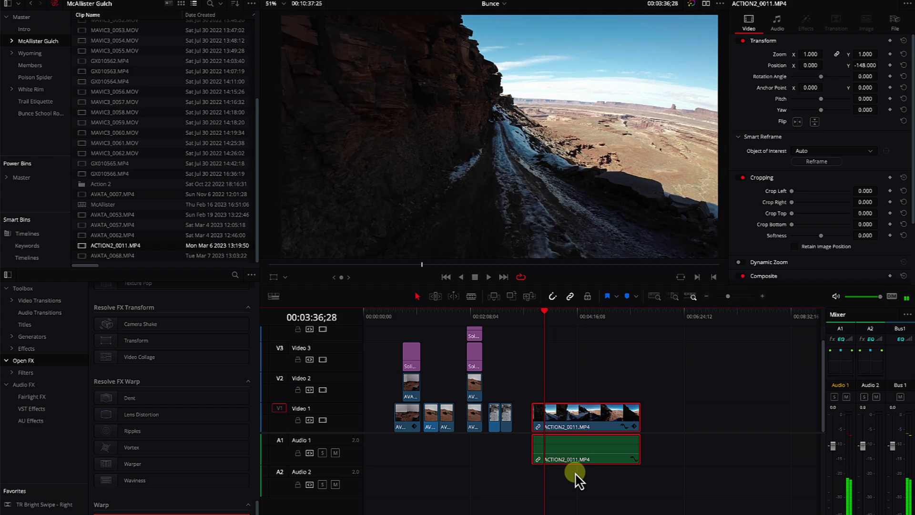
{"action": "left_click_drag", "start_coordinate": [134, 513], "coordinate": [605, 422]}
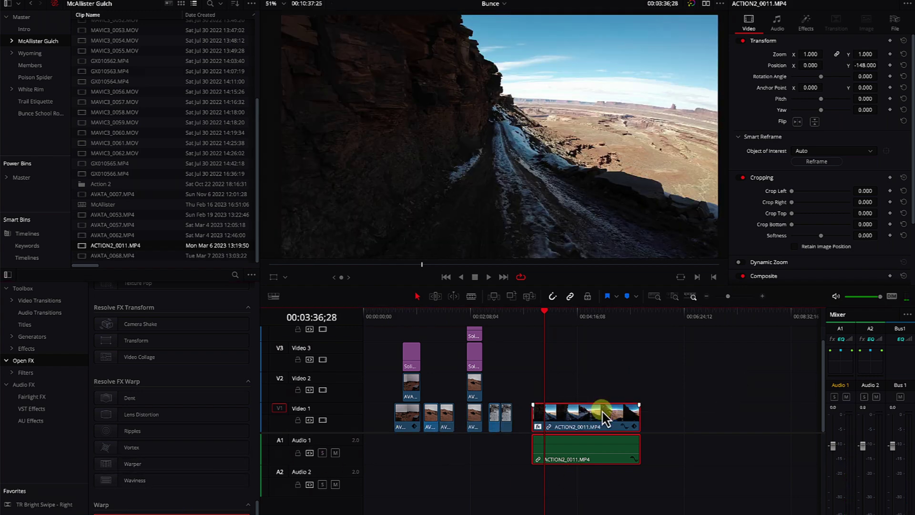
Step: Load ACTION2_0011's Gyroflow project with 'Load for current file' and play the stabilized result
{"action": "left_click", "coordinate": [807, 25]}
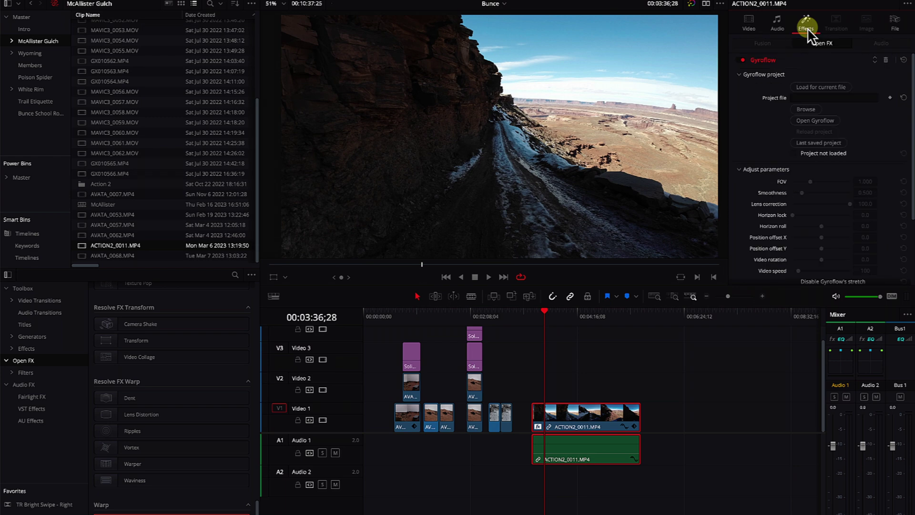
{"action": "left_click", "coordinate": [815, 88]}
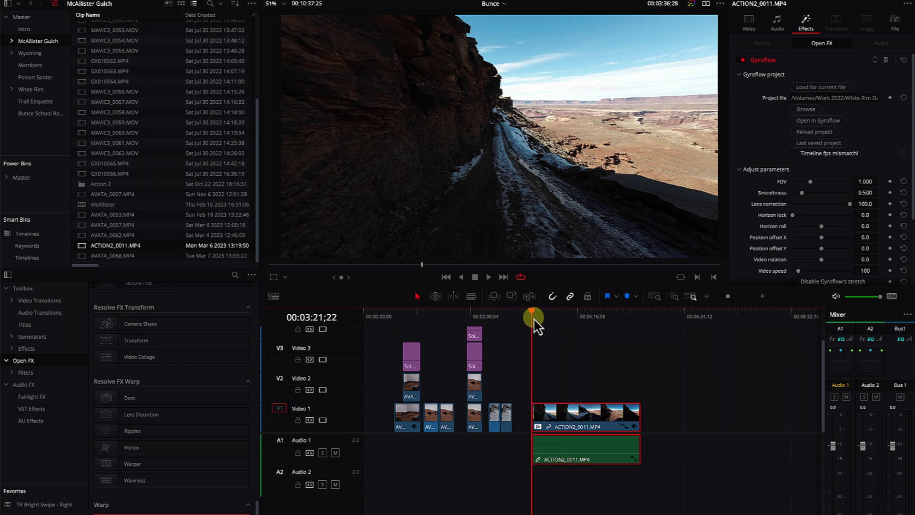
{"action": "key", "text": "space"}
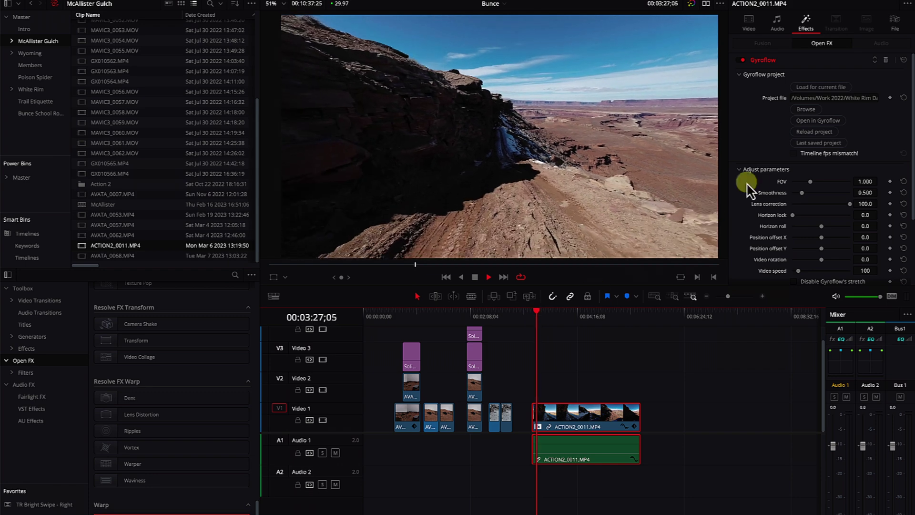
Step: Turn on Gyroflow's Stabilization overview to inspect the crop, then switch it off again
{"action": "scroll", "coordinate": [761, 175], "scroll_direction": "down", "scroll_amount": 4}
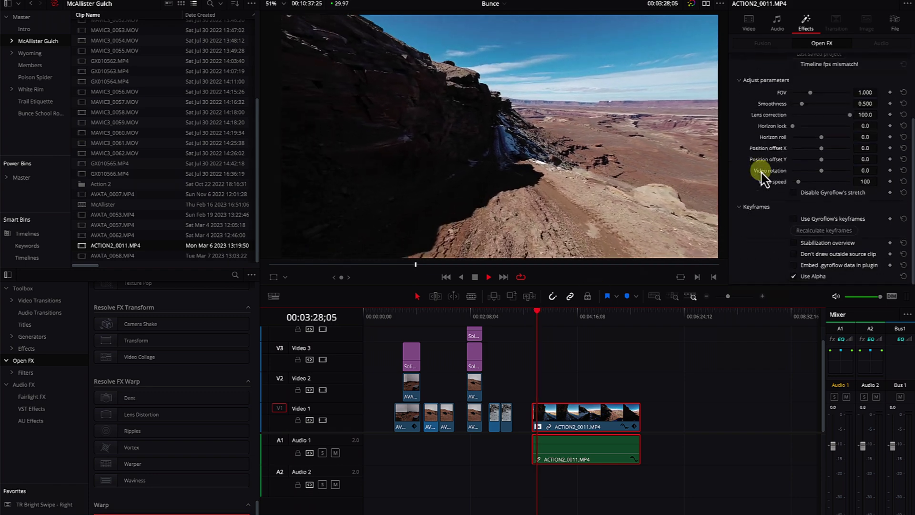
{"action": "left_click", "coordinate": [794, 243]}
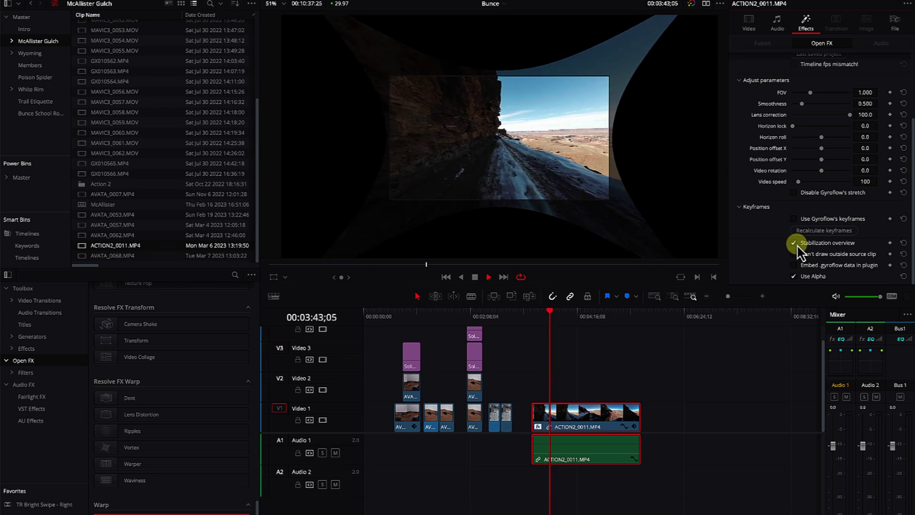
{"action": "left_click", "coordinate": [794, 243]}
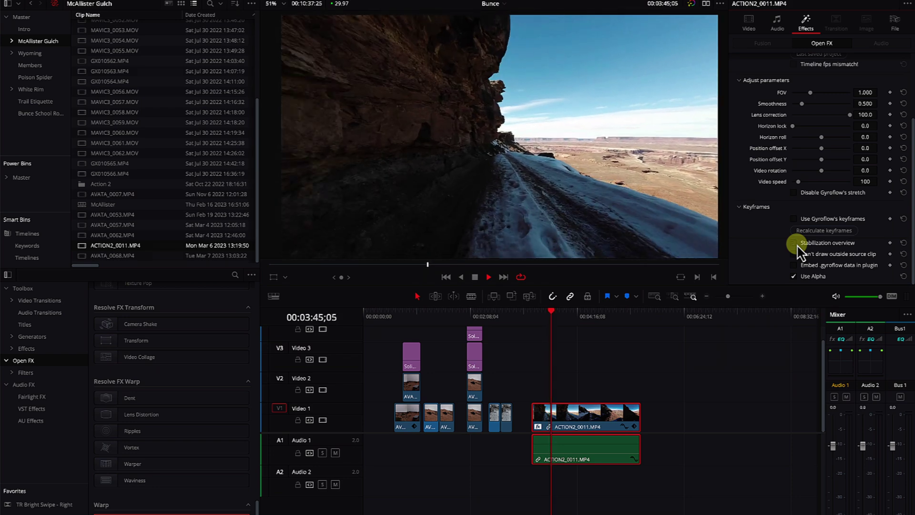